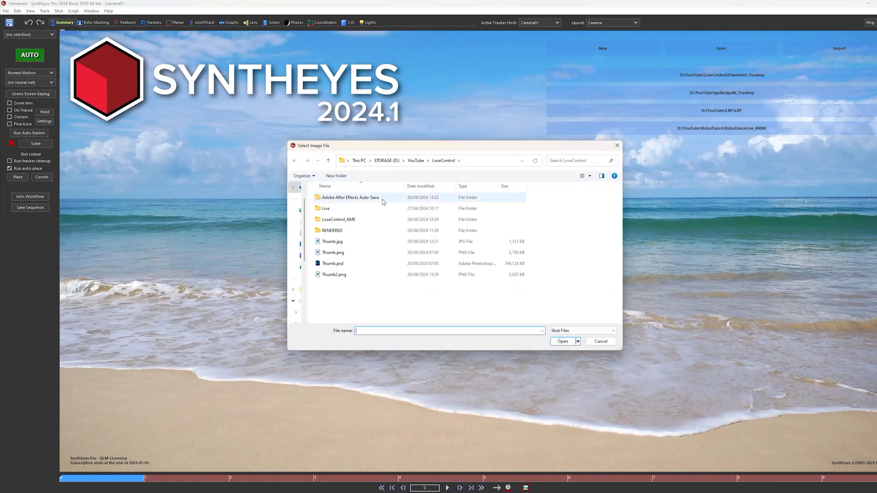
# Load Pavement_00000.png from LoseControl > Live > Pavement as the shot and accept its settings.
pyautogui.doubleClick(346, 209)
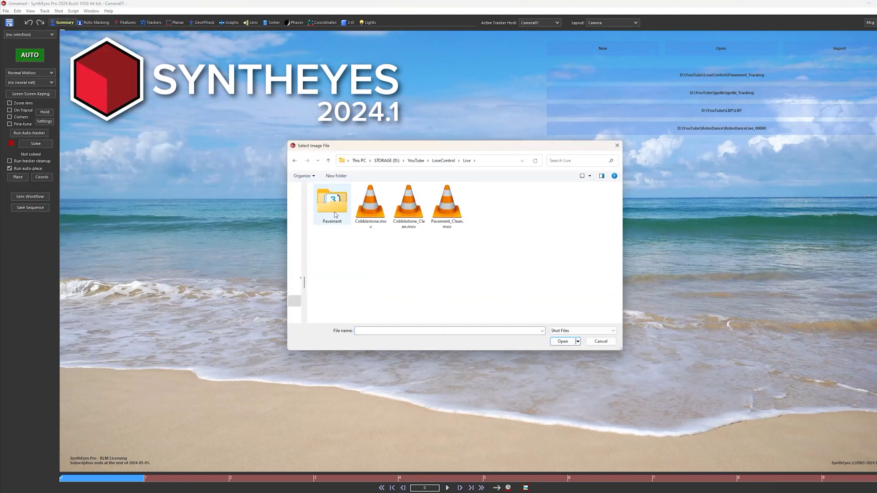
pyautogui.click(335, 210)
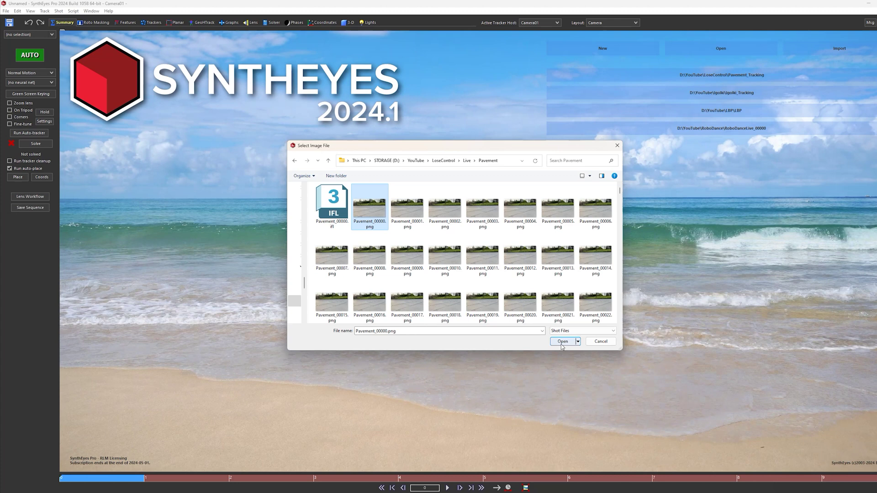
pyautogui.click(563, 342)
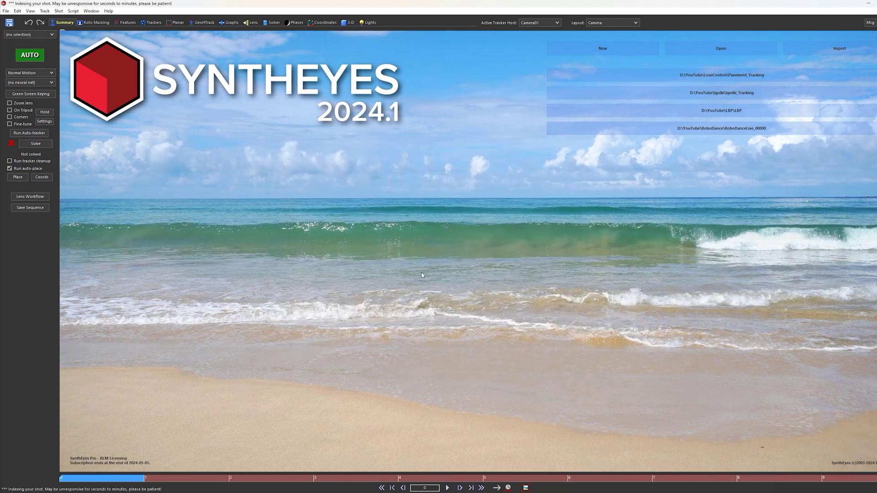
pyautogui.click(538, 219)
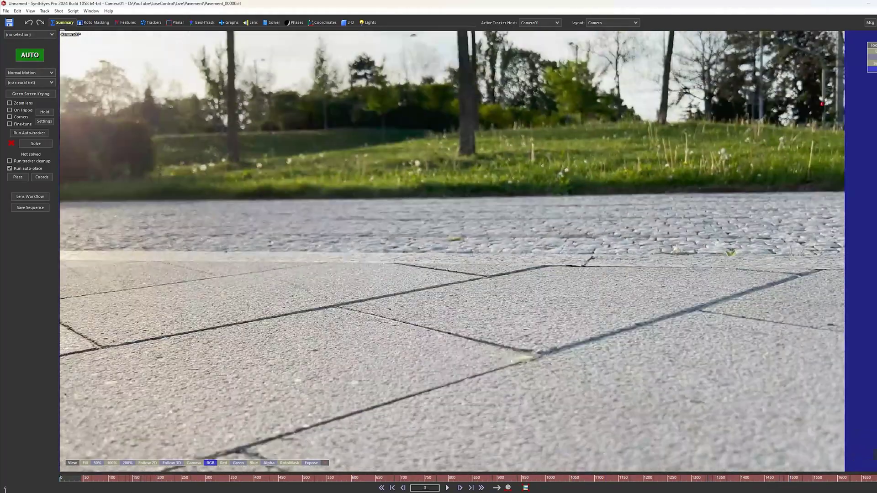
# Run AUTO tracking and solving on the pavement shot, then scrub to another frame.
pyautogui.click(29, 56)
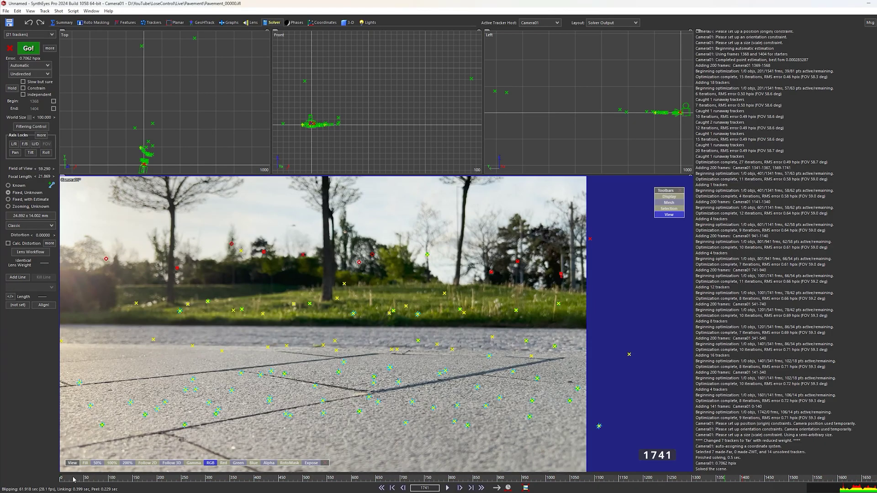
pyautogui.moveTo(73, 479); pyautogui.dragTo(270, 479)
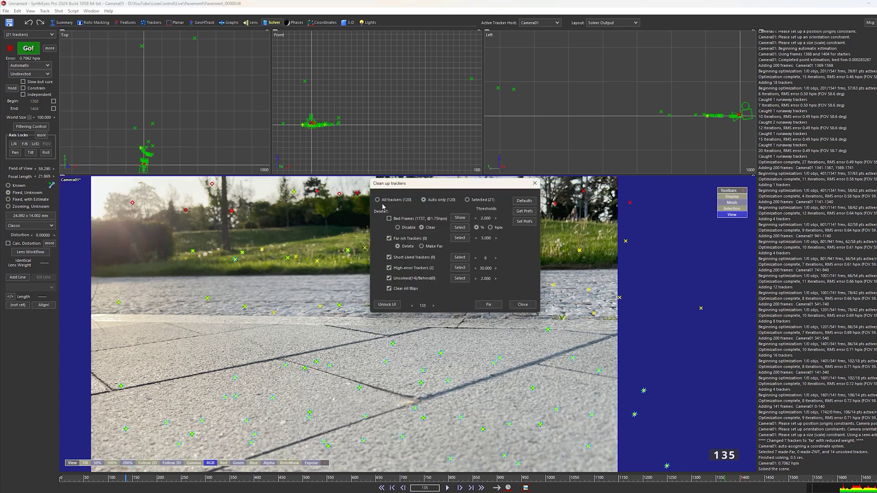
# Fix the bad trackers, switch the solver to Refine, and enable Calc. Distortion.
pyautogui.click(489, 305)
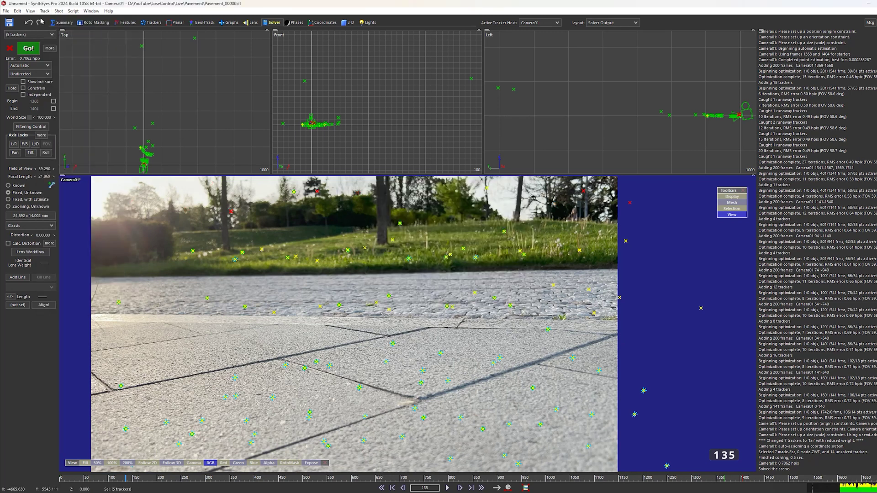
pyautogui.click(29, 65)
pyautogui.click(28, 81)
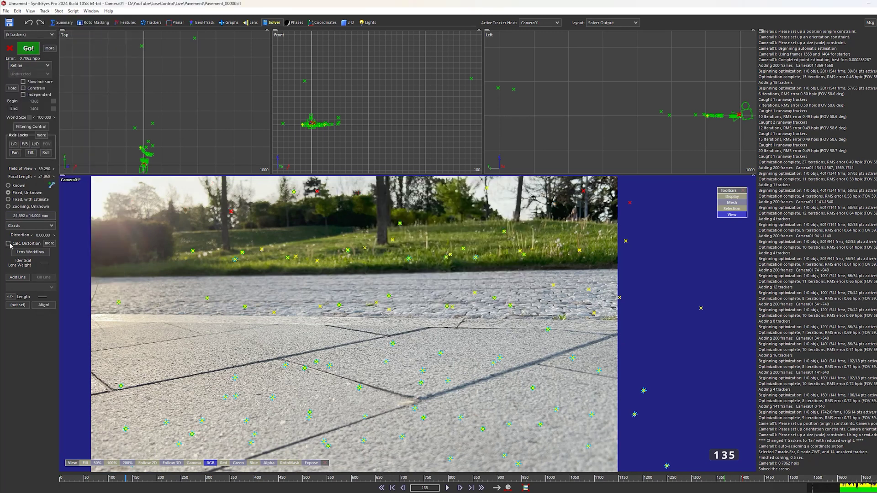
pyautogui.click(49, 243)
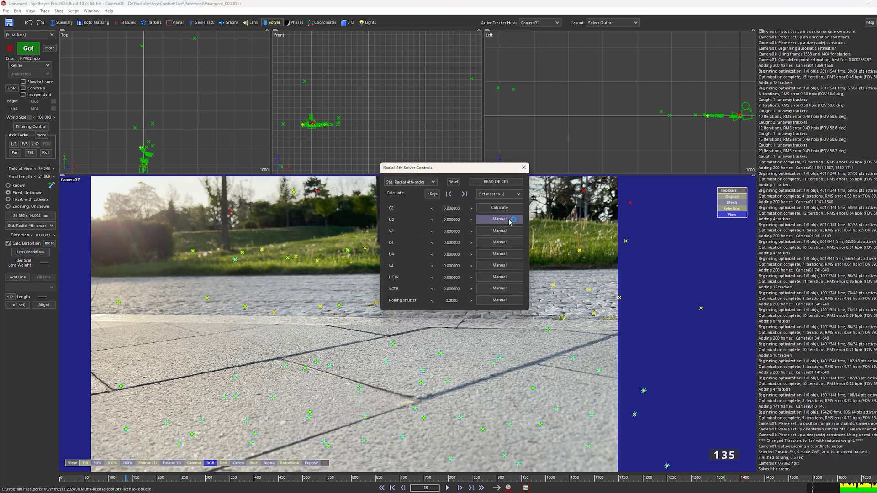
# Set the U2 and V2 distortion coefficients to Calculate and re-solve.
pyautogui.click(29, 48)
pyautogui.click(500, 218)
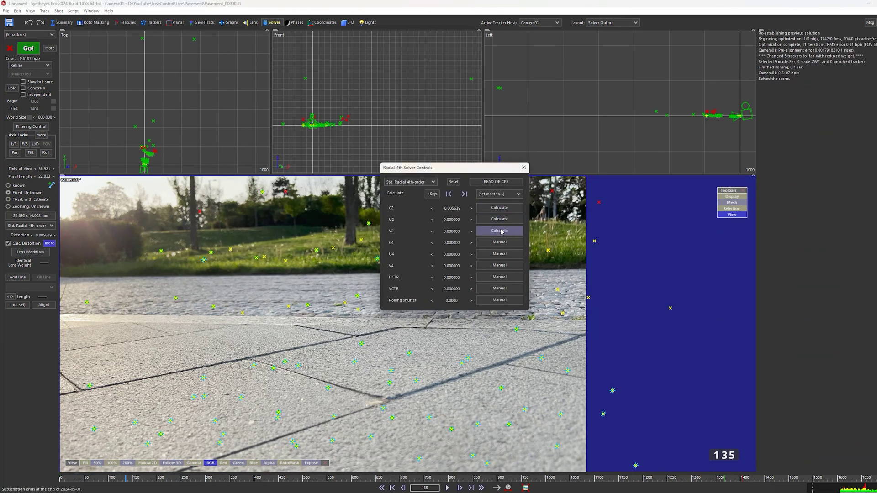
pyautogui.click(29, 48)
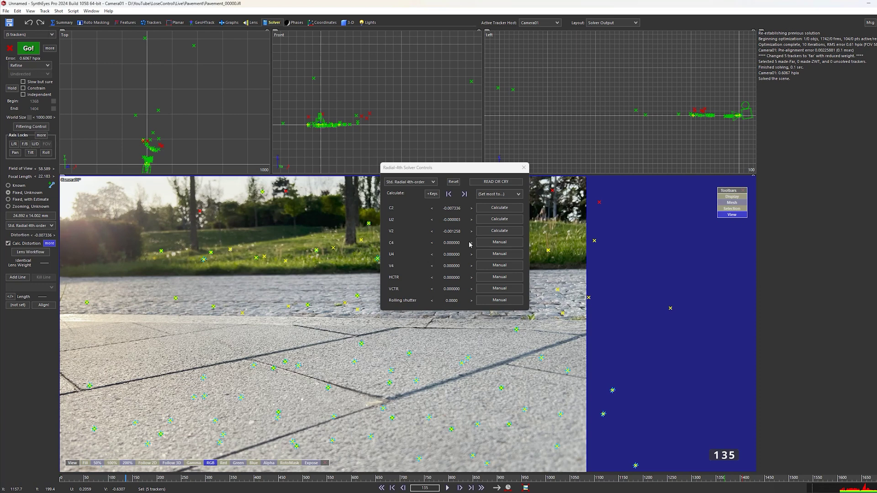
# Calculate C4 and U4, re-solve down to 0.4871 hpix, and check later frames.
pyautogui.click(500, 241)
pyautogui.click(500, 253)
pyautogui.click(29, 48)
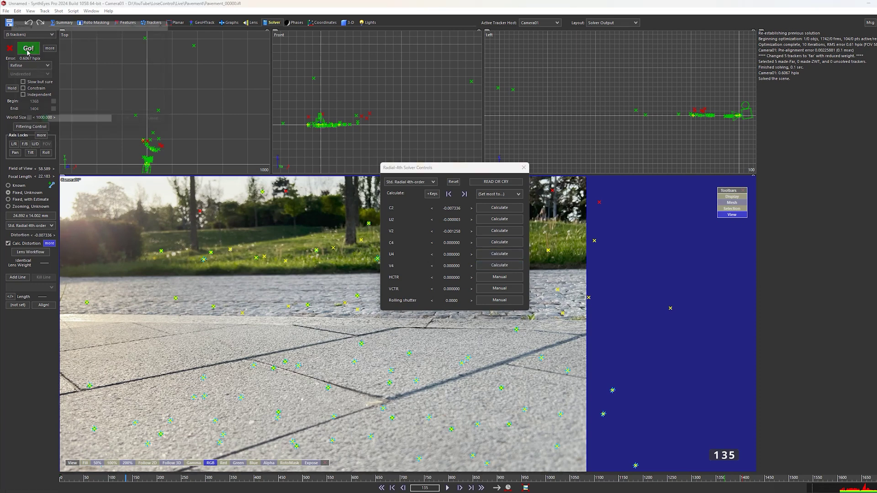
pyautogui.click(524, 168)
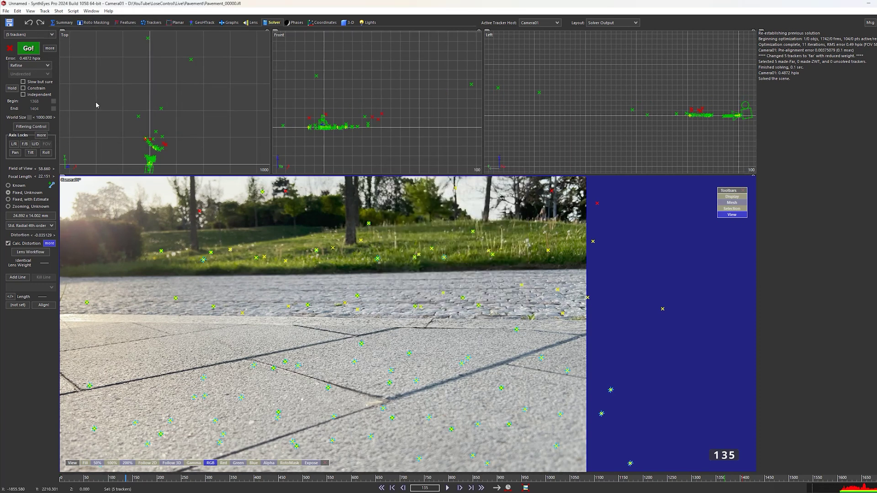
pyautogui.click(29, 48)
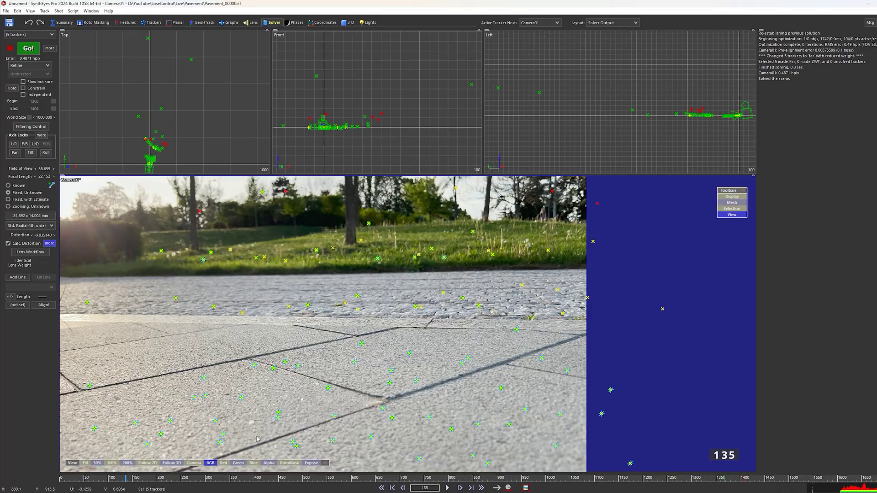
pyautogui.moveTo(126, 478); pyautogui.dragTo(190, 478)
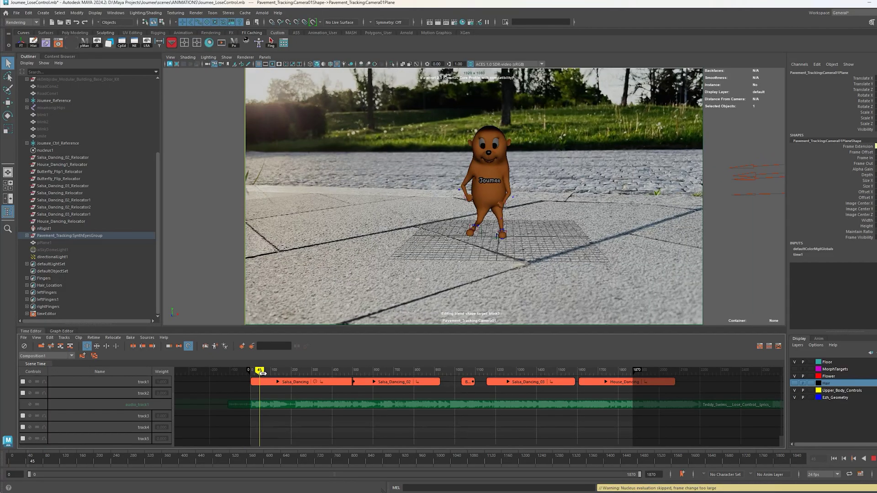
pyautogui.scroll(3, 283, 388)
# Play the dance from the start, then scrub to about frame 952 where Salsa_Dancing_02 ends.
pyautogui.moveTo(265, 372)
pyautogui.mouseDown()
pyautogui.moveTo(248, 372)
pyautogui.moveTo(347, 384)
pyautogui.mouseUp()
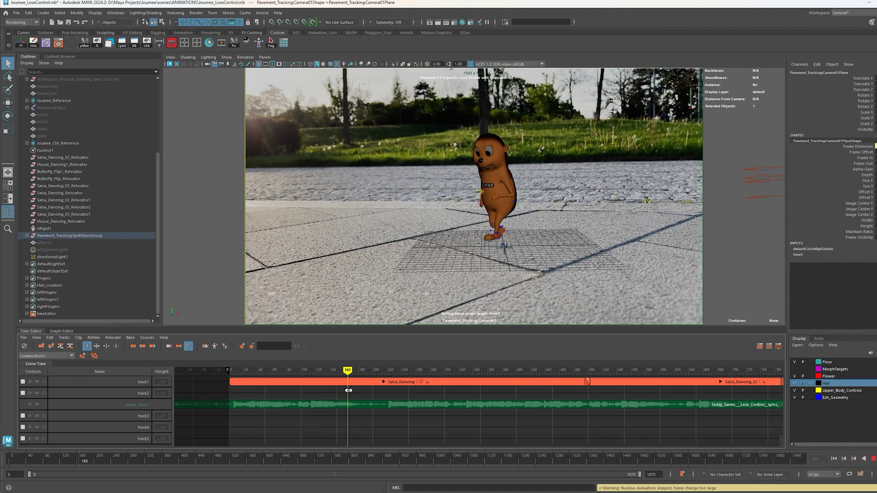
pyautogui.click(498, 179)
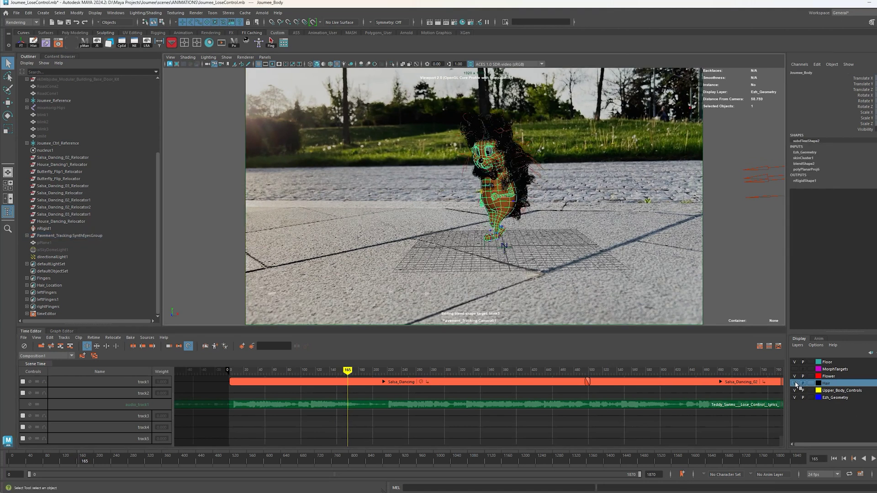
pyautogui.click(346, 371)
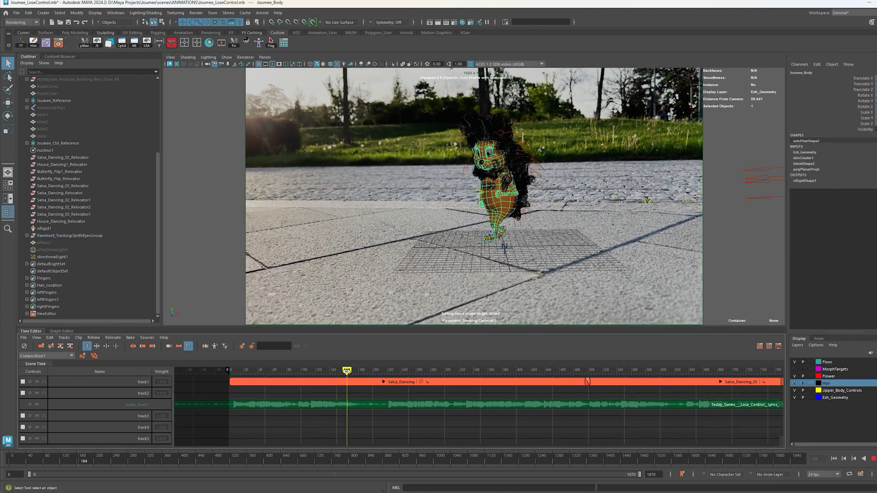
pyautogui.click(838, 461)
pyautogui.click(874, 462)
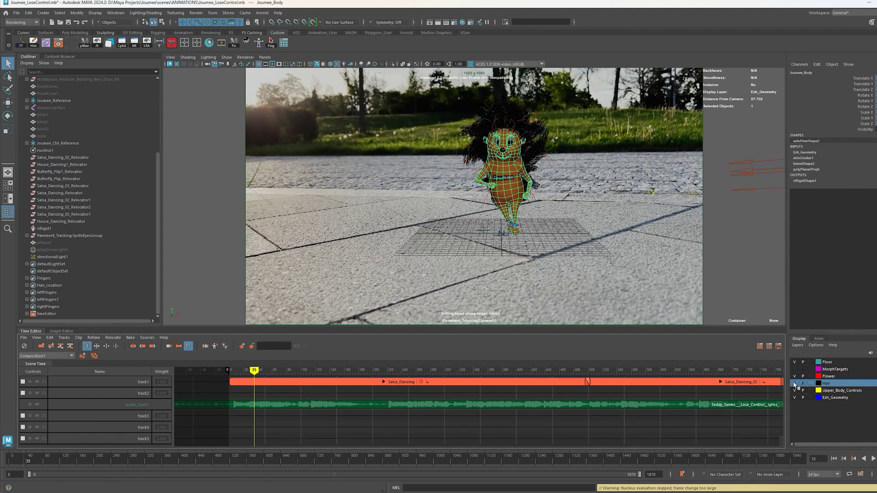
pyautogui.scroll(-2, 503, 393)
pyautogui.scroll(-2, 502, 393)
pyautogui.moveTo(539, 371); pyautogui.dragTo(587, 382)
pyautogui.scroll(2, 587, 383)
pyautogui.scroll(2, 662, 385)
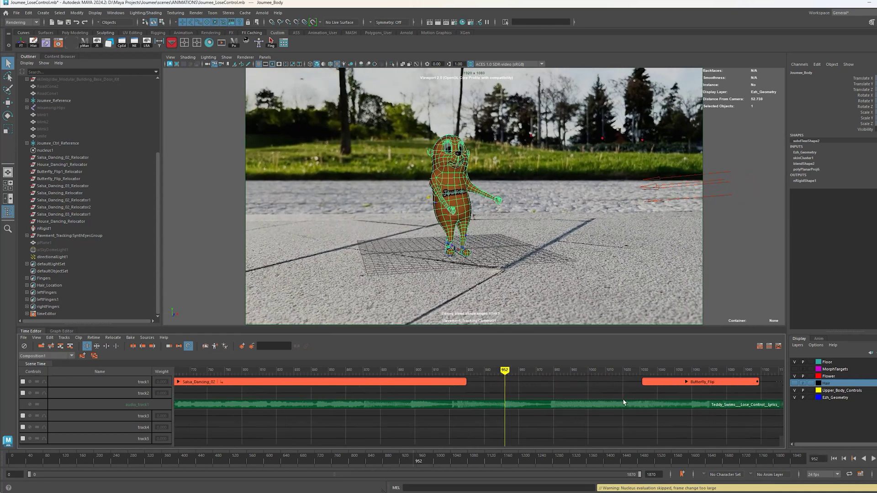
# Butt Butterfly_Flip against Salsa_Dancing_02 and Salsa_Dancing_03 against Butterfly_Flip, checking the transition.
pyautogui.moveTo(662, 385); pyautogui.dragTo(482, 385)
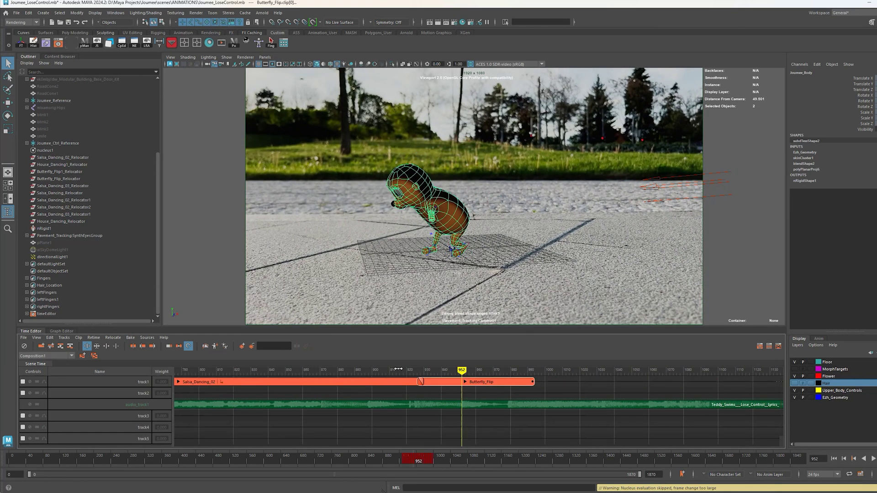
pyautogui.moveTo(410, 371); pyautogui.dragTo(502, 378)
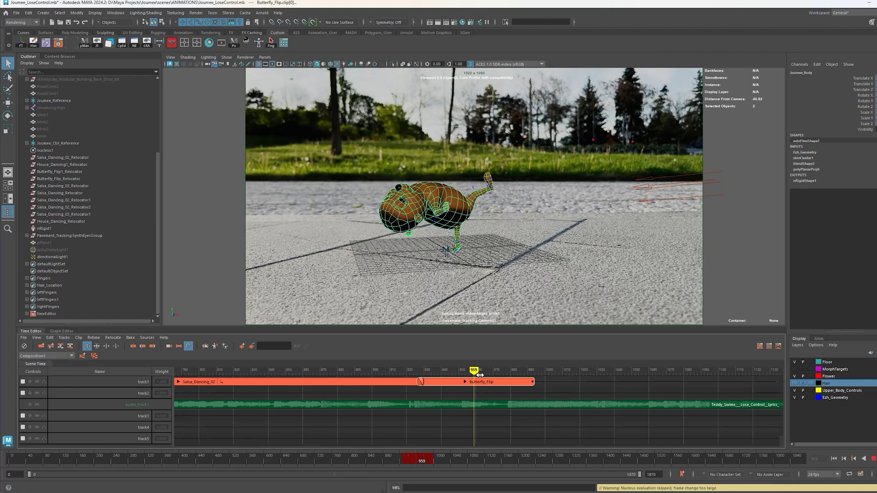
pyautogui.moveTo(502, 378); pyautogui.dragTo(465, 370)
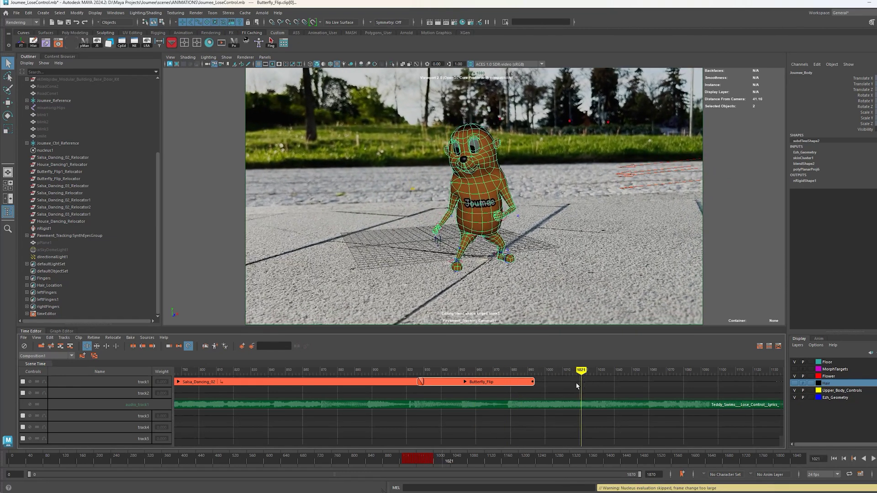
pyautogui.scroll(-1, 464, 370)
pyautogui.moveTo(648, 381)
pyautogui.mouseDown()
pyautogui.moveTo(439, 382)
pyautogui.moveTo(477, 376)
pyautogui.moveTo(465, 377)
pyautogui.mouseUp()
pyautogui.scroll(1, 472, 378)
pyautogui.scroll(1, 472, 378)
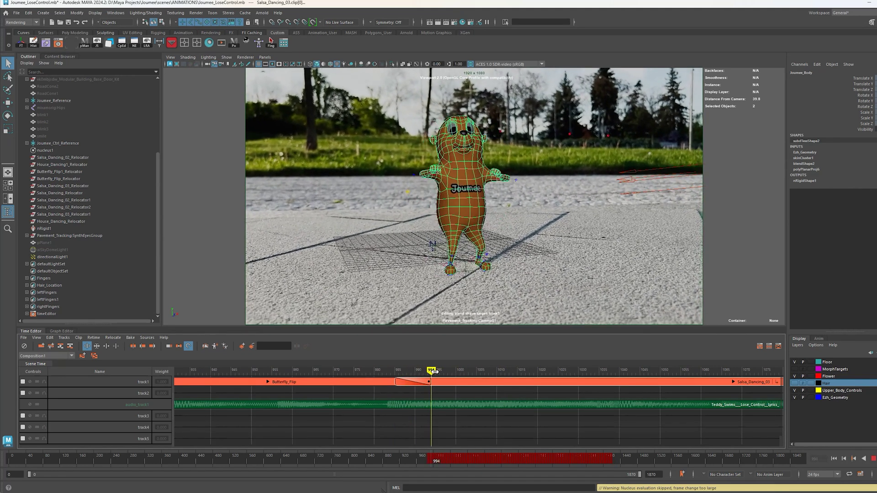
pyautogui.scroll(-1, 446, 396)
pyautogui.scroll(-2, 471, 371)
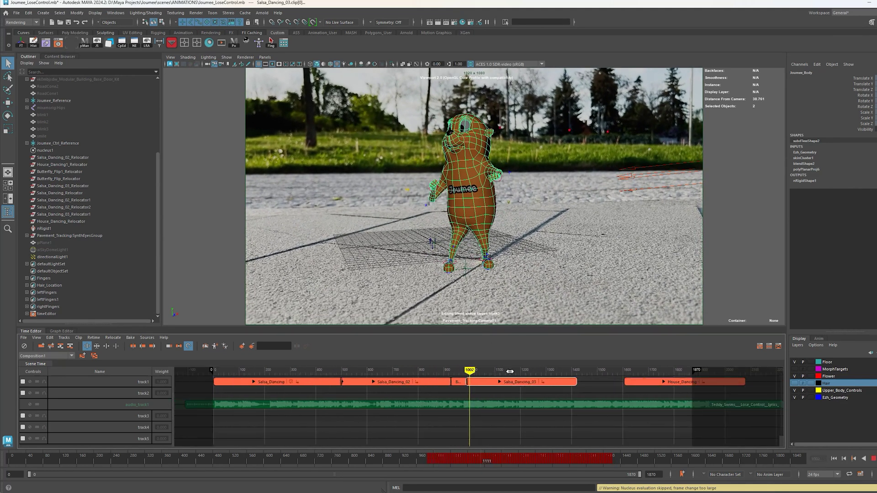
# Play the rearranged dance from an earlier point, then stop playback.
pyautogui.click(431, 371)
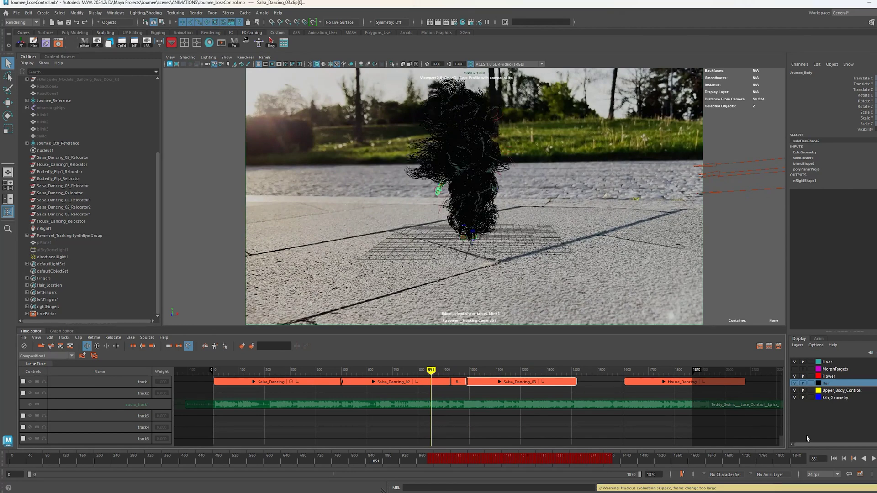
pyautogui.click(834, 458)
pyautogui.click(874, 459)
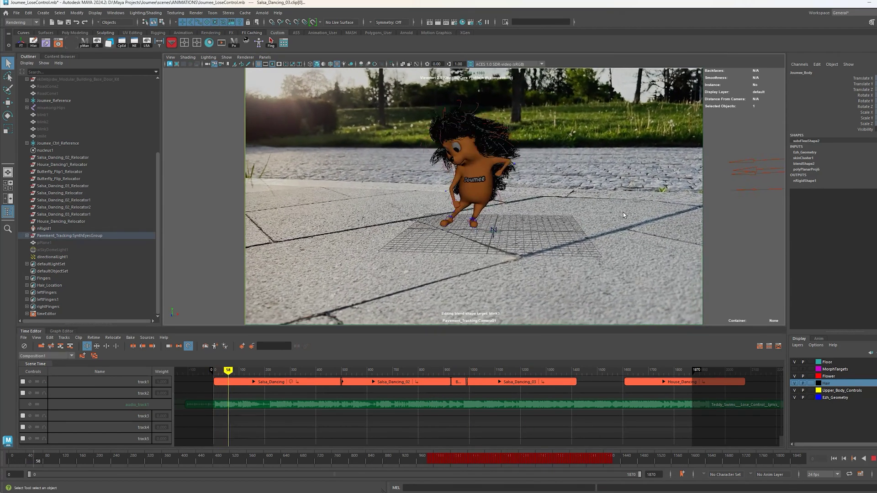
pyautogui.click(874, 459)
pyautogui.click(478, 217)
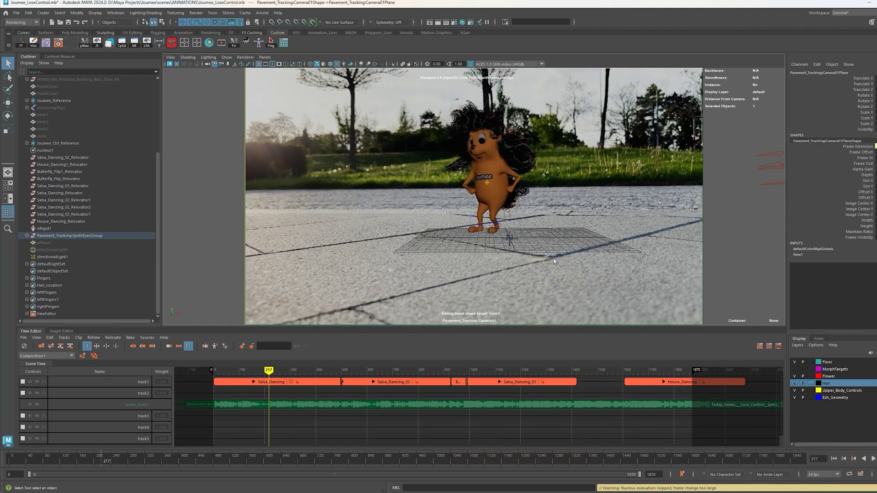
# Select and deselect the character, resume playback, and bring up the HumanIK Character list.
pyautogui.click(477, 217)
pyautogui.click(570, 146)
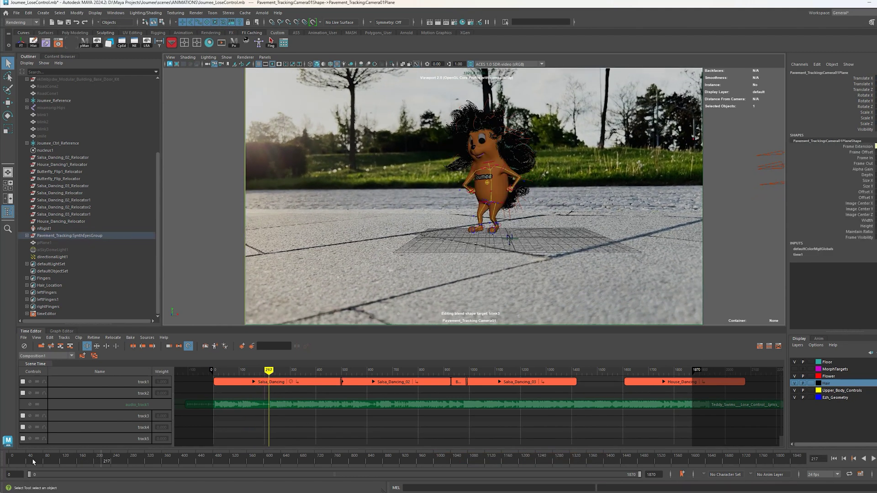
pyautogui.hotkey('alt', 'v')
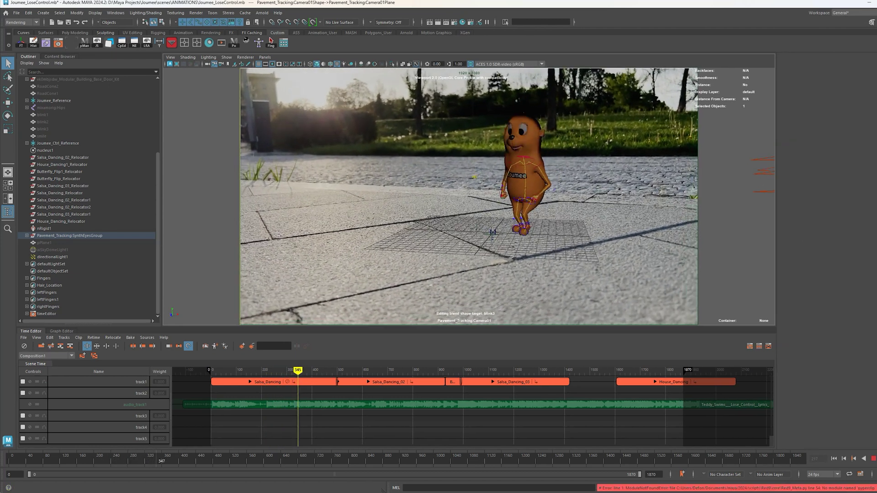
pyautogui.click(856, 60)
# Pick Joumee's rig, show the ShadowOnly and LoseControl_1 layers, then select Adjustment Layer 1.
pyautogui.click(853, 74)
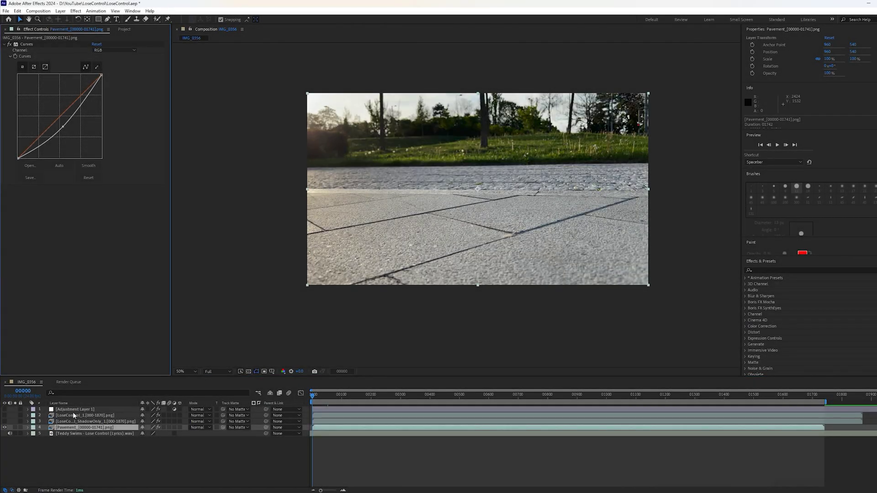
pyautogui.click(82, 421)
pyautogui.click(5, 421)
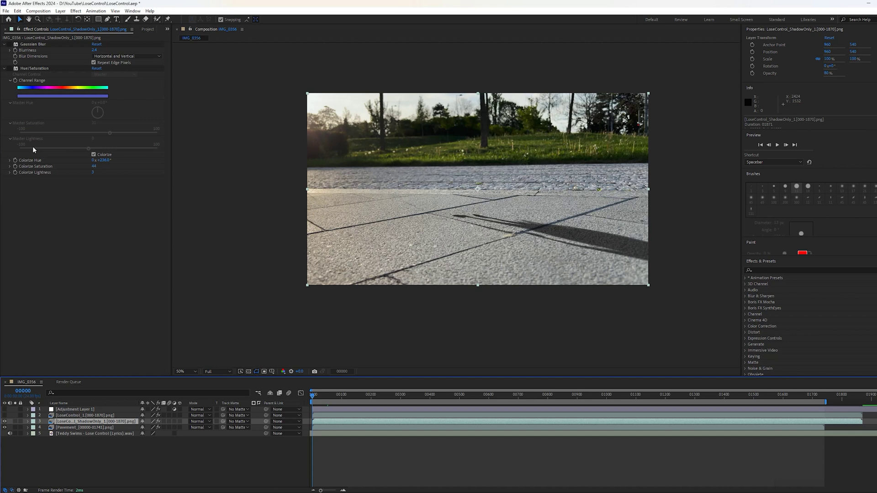
pyautogui.click(8, 44)
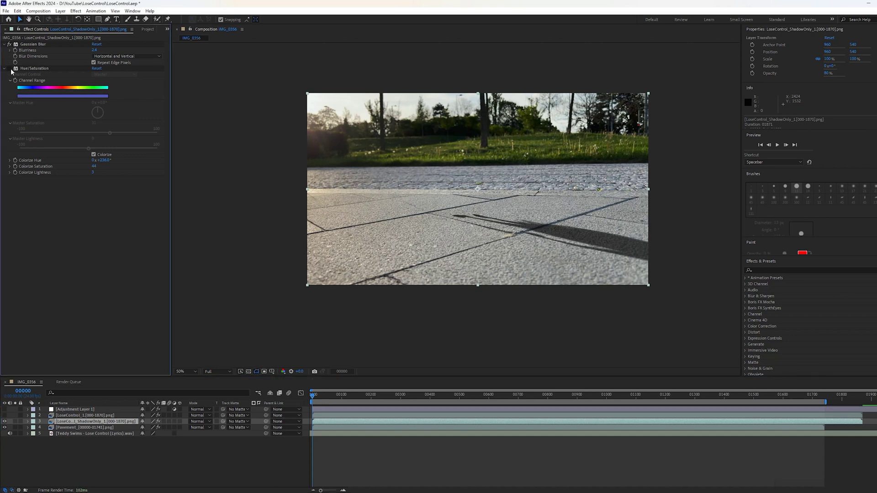
pyautogui.click(32, 416)
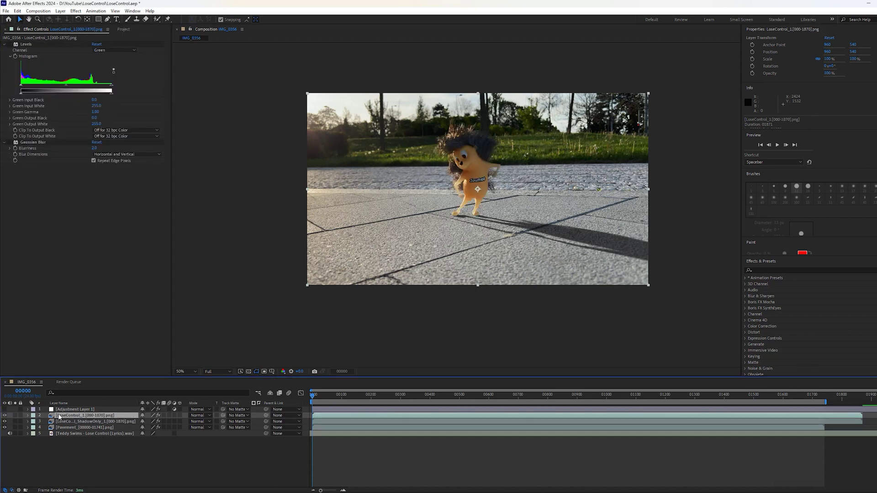
pyautogui.click(11, 47)
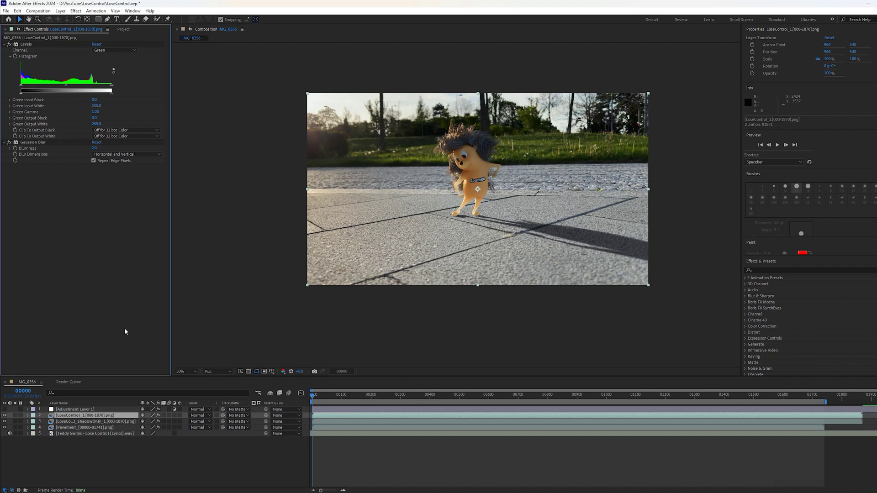
pyautogui.click(69, 411)
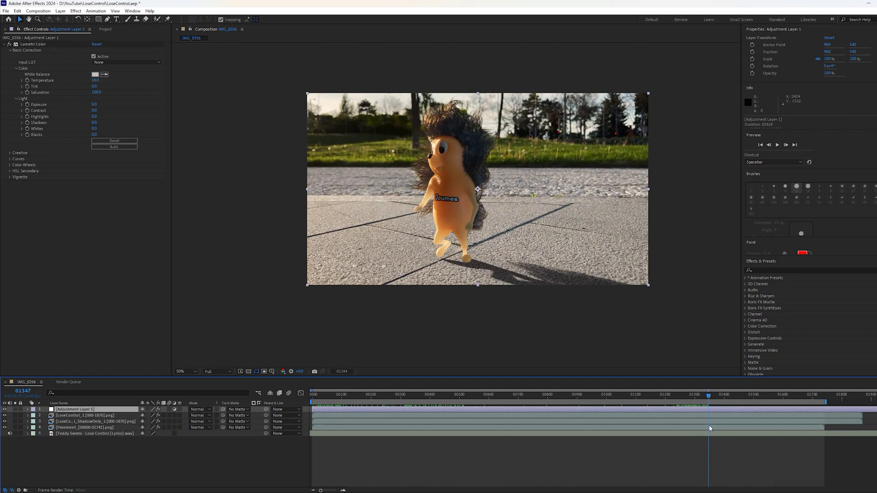
# Scrub the graded comp slightly earlier to preview the character twirling with its shadow.
pyautogui.moveTo(645, 396); pyautogui.dragTo(642, 396)
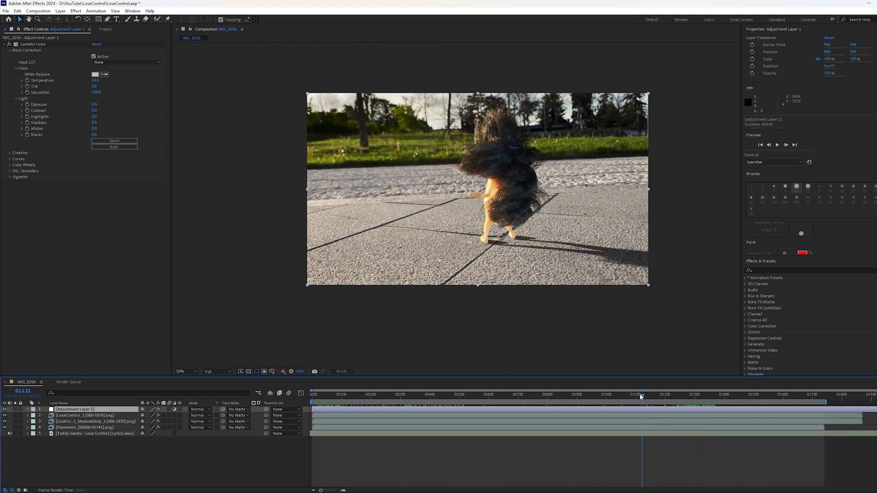